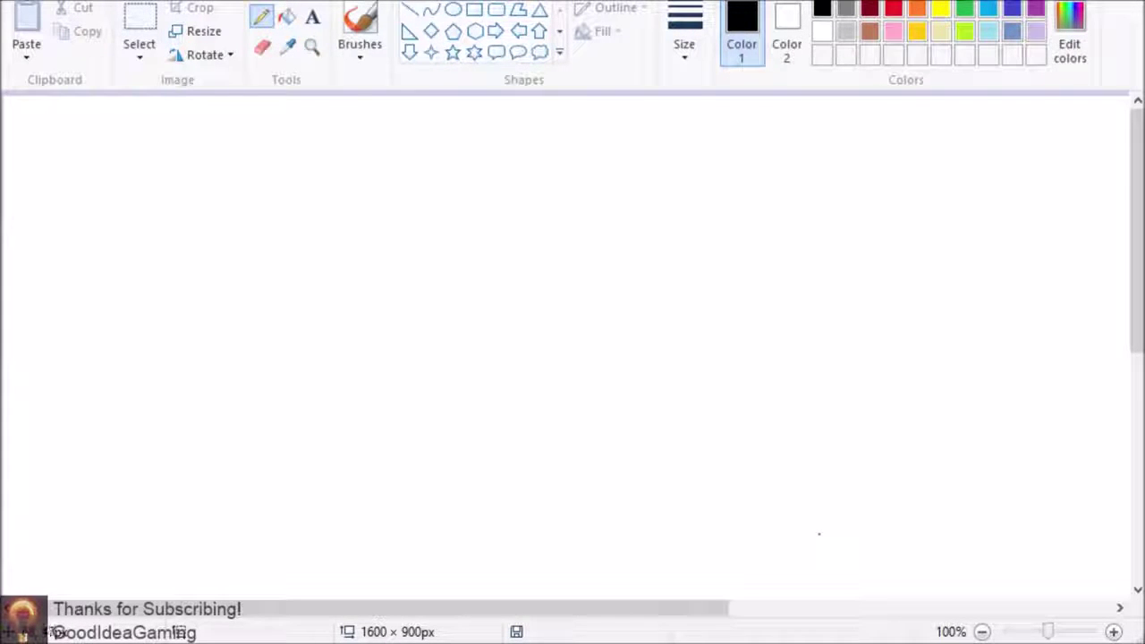
# Draw the left, bottom, right and top outer walls, leaving a doorway gap in the bottom wall
pyautogui.moveTo(73, 148)
pyautogui.mouseDown()
pyautogui.moveTo(85, 461)
pyautogui.moveTo(109, 471)
pyautogui.moveTo(527, 467)
pyautogui.moveTo(525, 300)
pyautogui.moveTo(504, 145)
pyautogui.mouseUp()
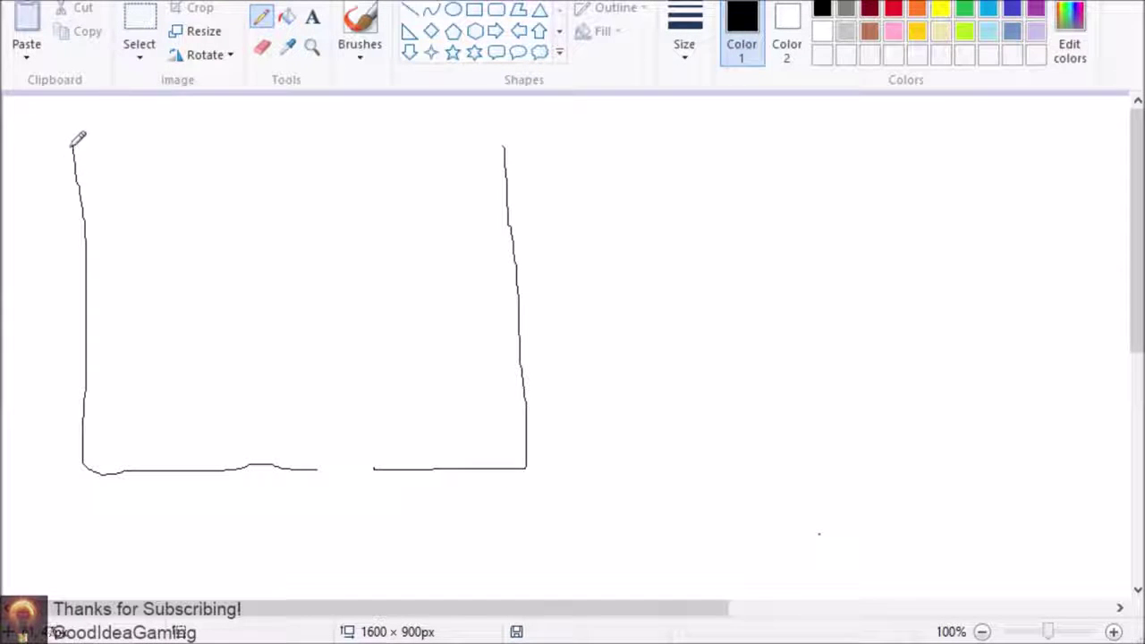
pyautogui.moveTo(71, 148); pyautogui.dragTo(504, 151)
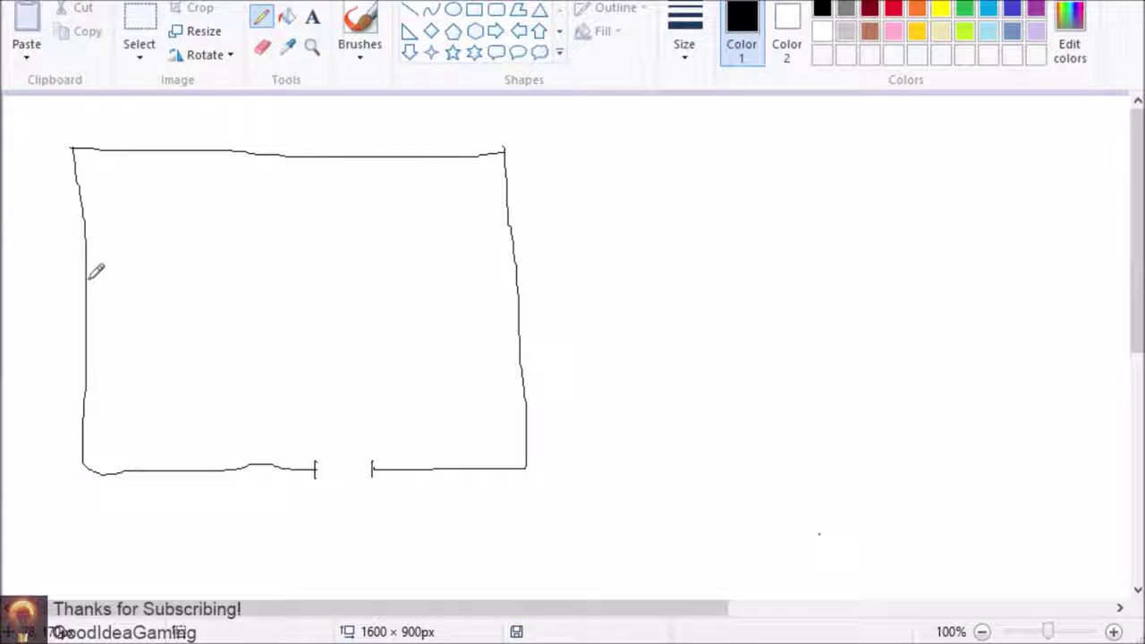
# Draw a partition off the left wall and two walls up to the top wall, marking both door gaps
pyautogui.moveTo(87, 279); pyautogui.dragTo(160, 280)
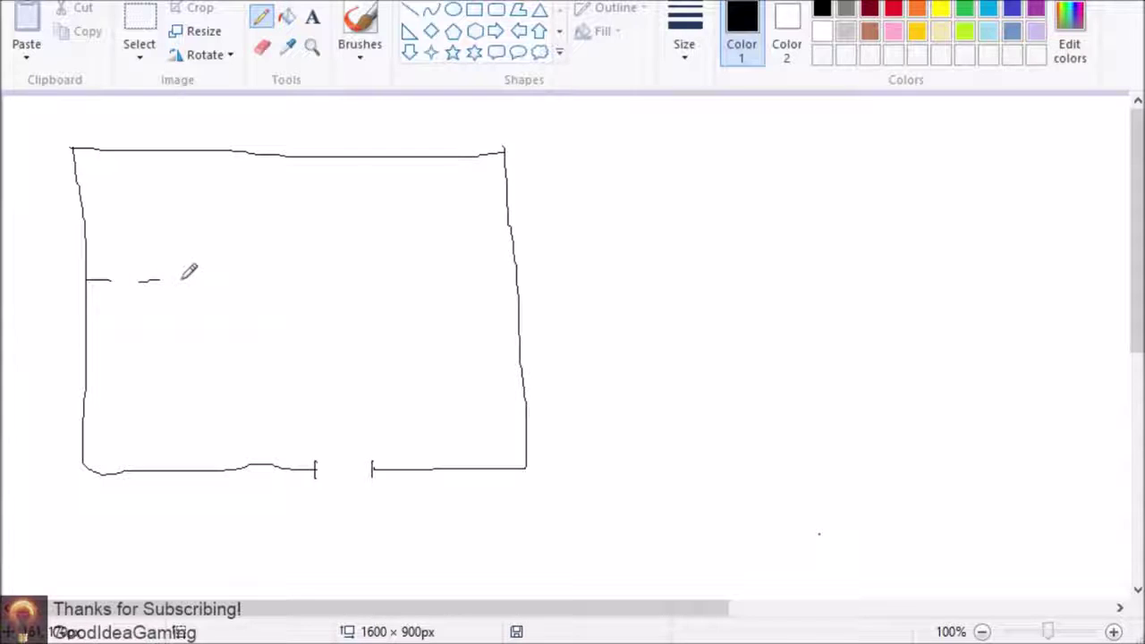
pyautogui.moveTo(159, 279); pyautogui.dragTo(158, 154)
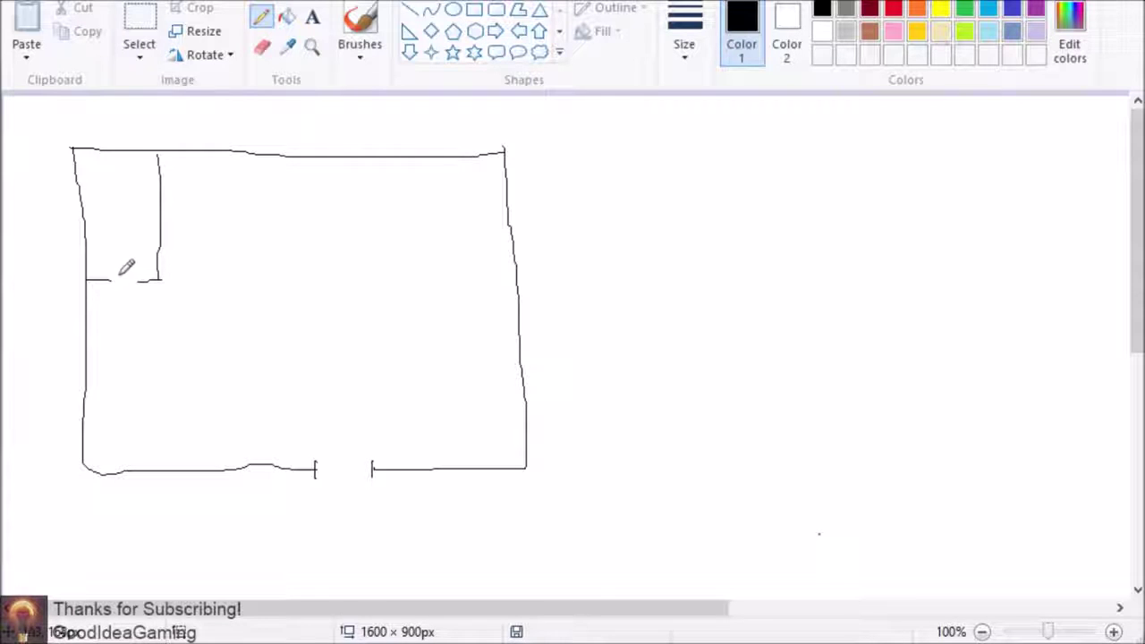
pyautogui.moveTo(110, 274)
pyautogui.mouseDown()
pyautogui.moveTo(110, 287)
pyautogui.moveTo(139, 287)
pyautogui.mouseUp()
pyautogui.moveTo(170, 277); pyautogui.dragTo(183, 275)
pyautogui.moveTo(205, 278)
pyautogui.mouseDown()
pyautogui.moveTo(230, 276)
pyautogui.moveTo(230, 158)
pyautogui.mouseUp()
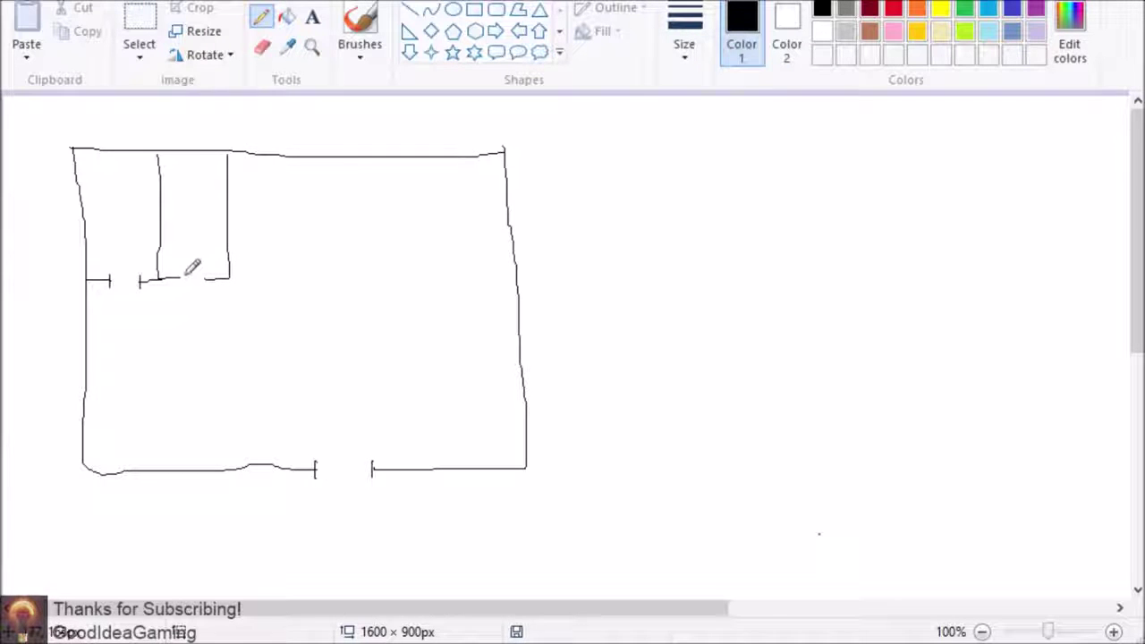
pyautogui.moveTo(183, 287); pyautogui.dragTo(184, 275)
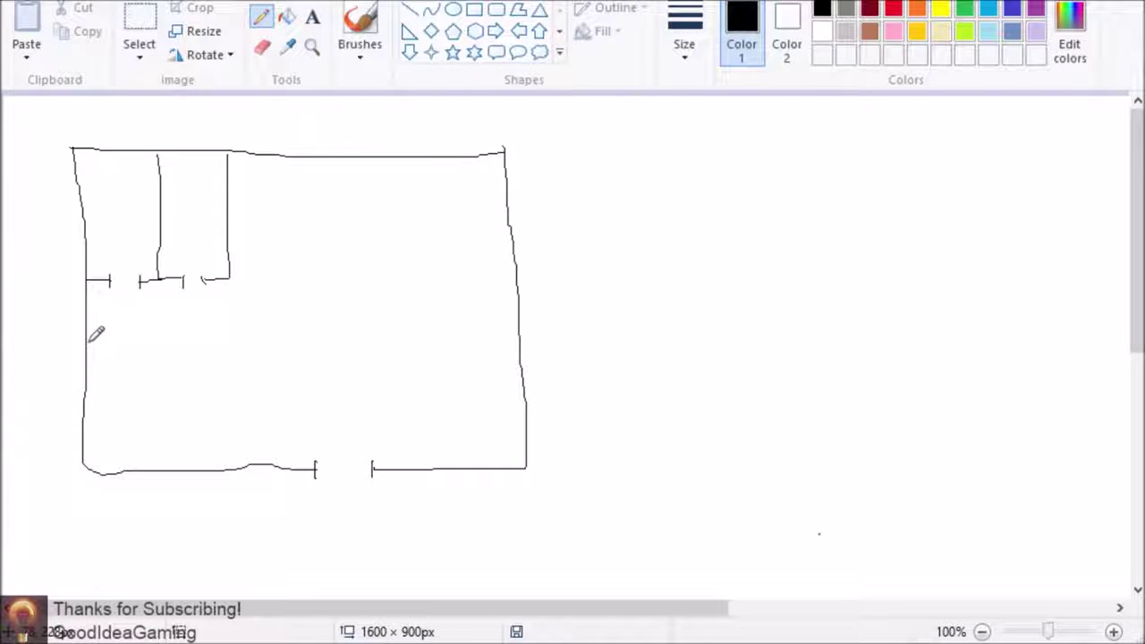
# Draw a lower-left wall with a doorway gap, running down to the bottom wall
pyautogui.moveTo(94, 338); pyautogui.dragTo(131, 347)
pyautogui.moveTo(149, 342)
pyautogui.mouseDown()
pyautogui.moveTo(164, 339)
pyautogui.moveTo(180, 467)
pyautogui.mouseUp()
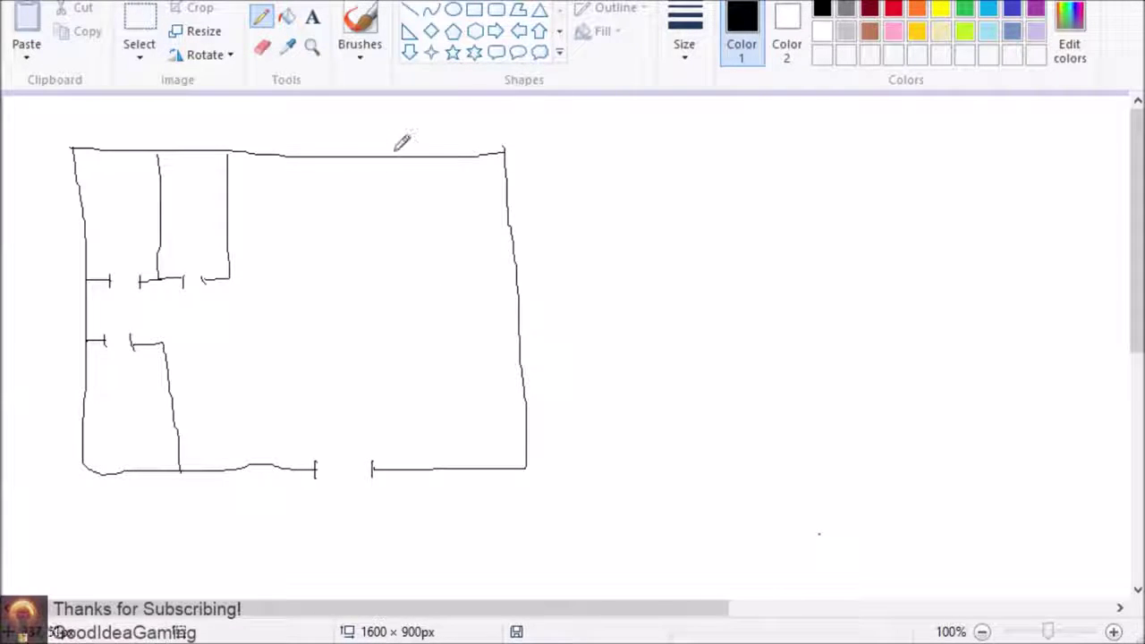
# Draw a small box against the top wall
pyautogui.moveTo(370, 150); pyautogui.dragTo(375, 170)
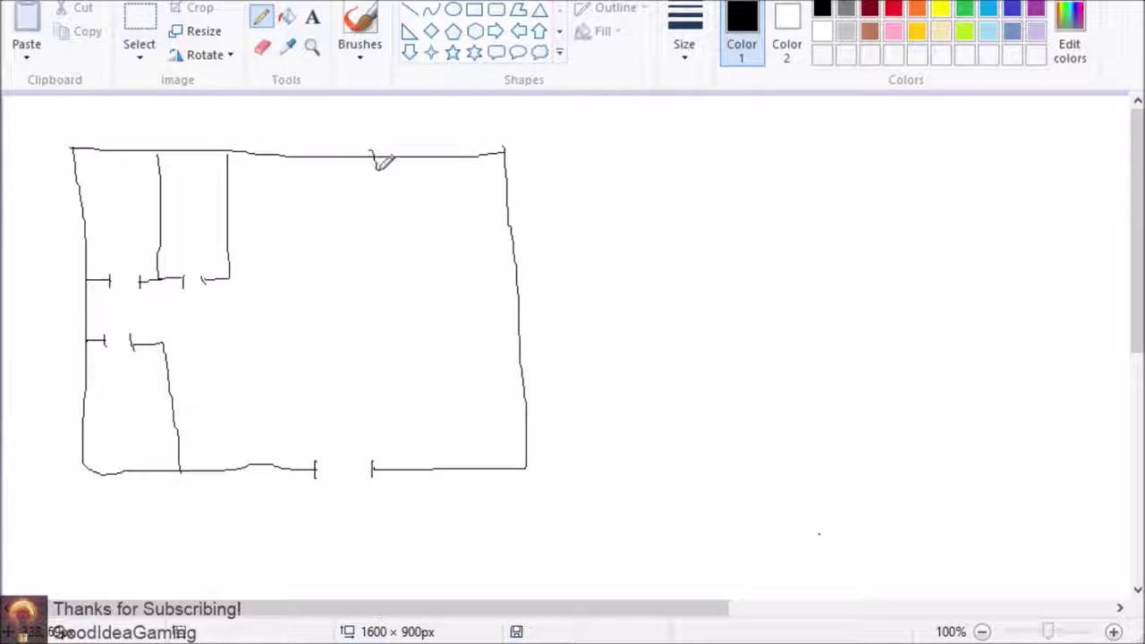
pyautogui.moveTo(456, 151); pyautogui.dragTo(461, 169)
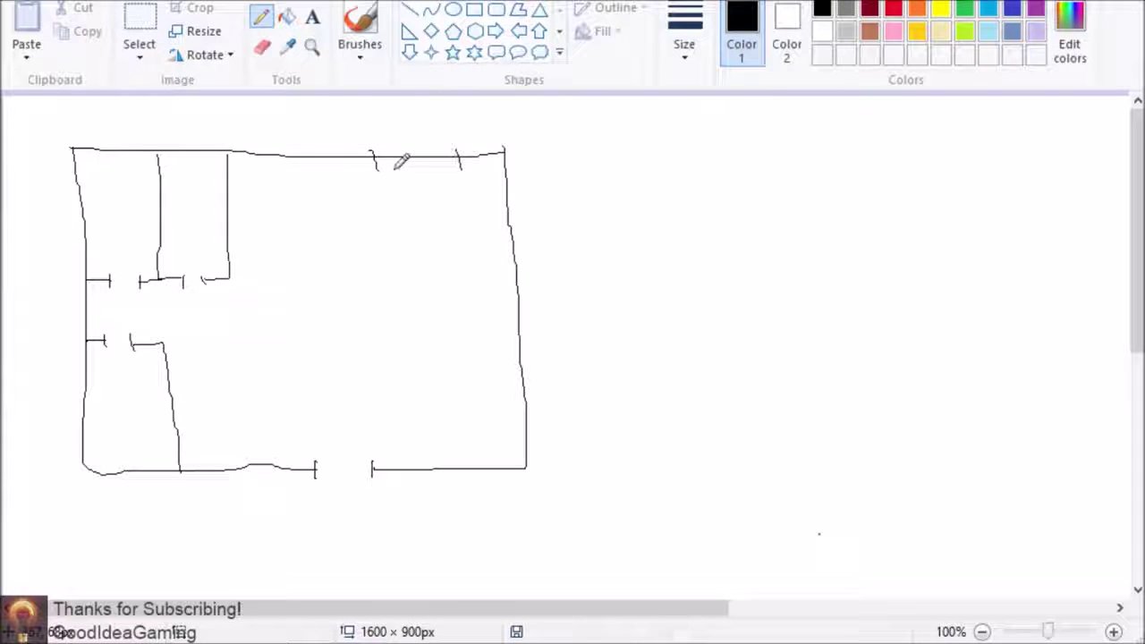
pyautogui.moveTo(379, 170); pyautogui.dragTo(460, 170)
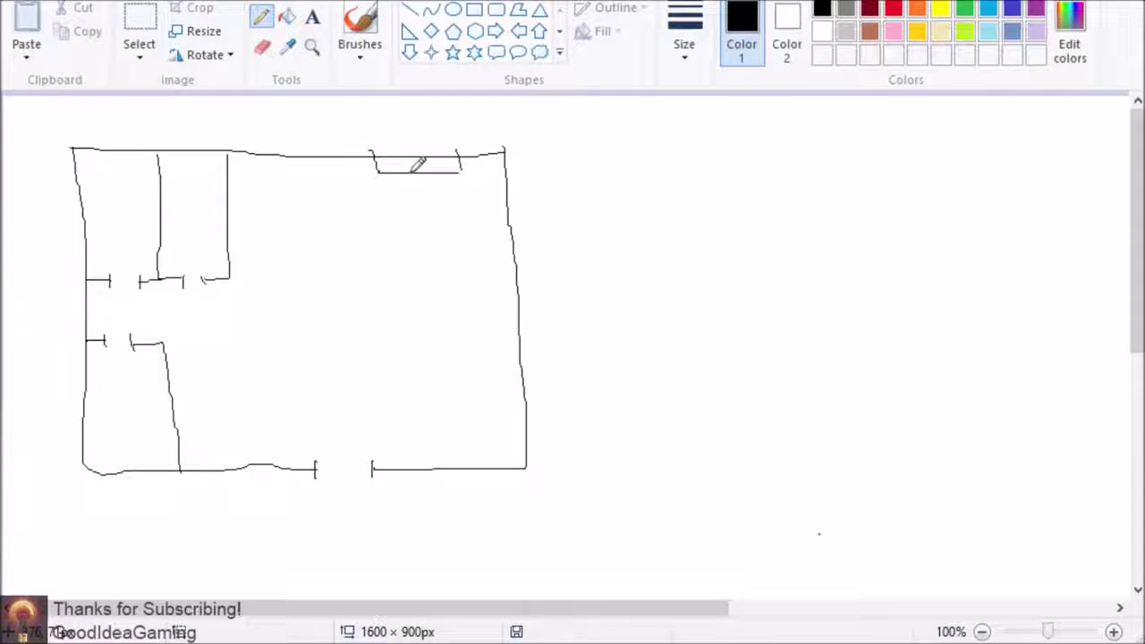
pyautogui.moveTo(377, 151); pyautogui.dragTo(458, 149)
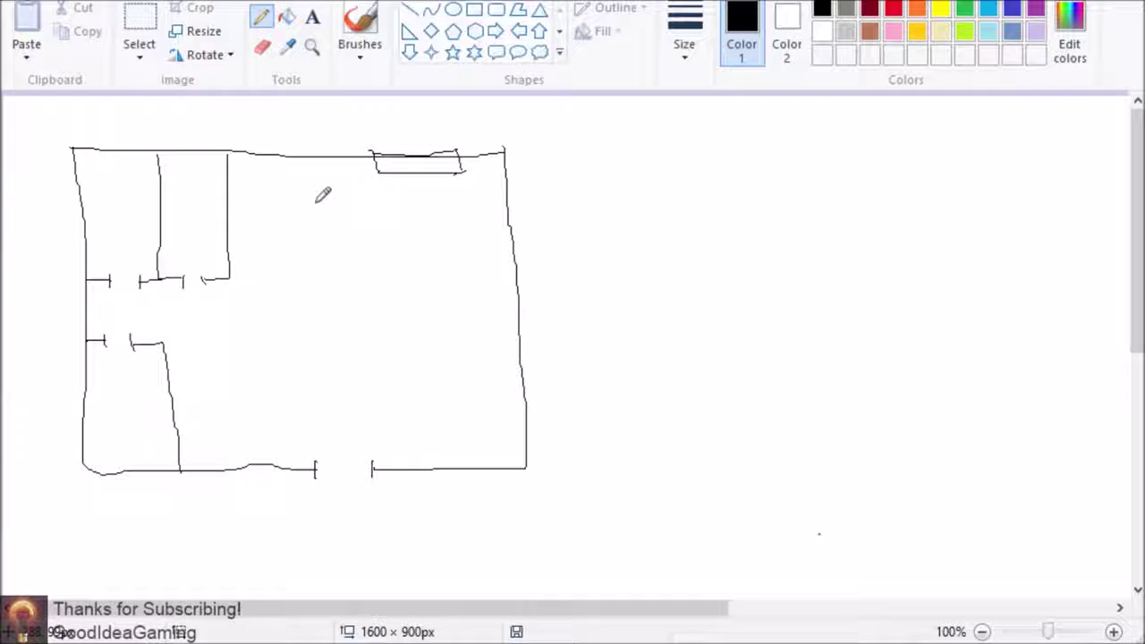
# Add furniture rectangles: a split one, a low one near the bottom-right, and a centre-left one
pyautogui.moveTo(307, 199)
pyautogui.mouseDown()
pyautogui.moveTo(318, 258)
pyautogui.moveTo(477, 248)
pyautogui.moveTo(470, 198)
pyautogui.moveTo(308, 197)
pyautogui.mouseUp()
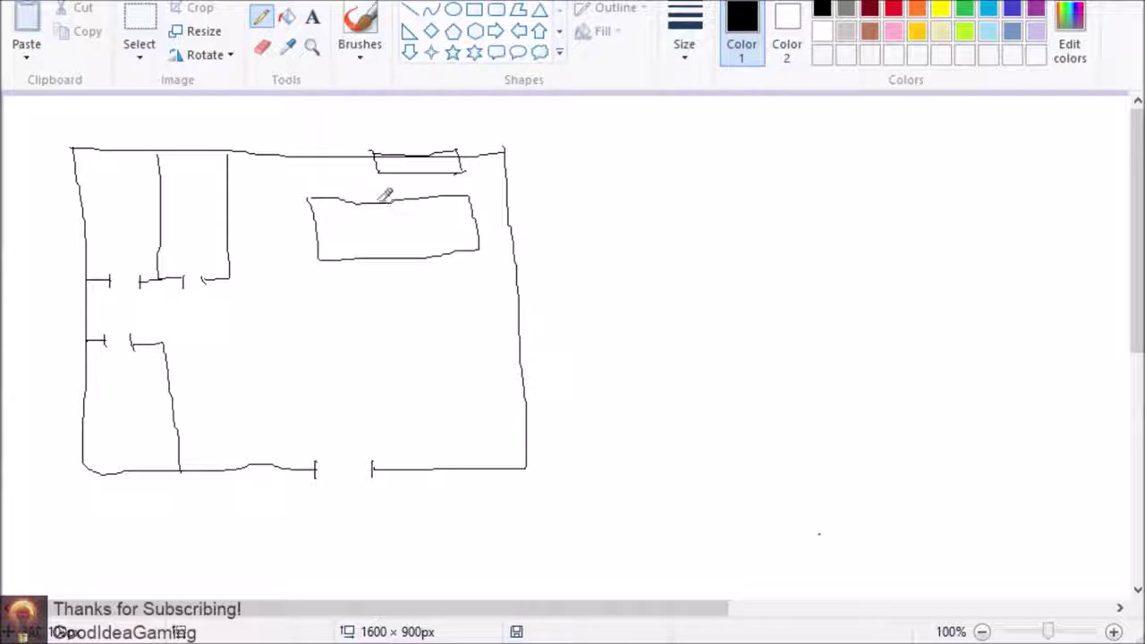
pyautogui.moveTo(390, 202); pyautogui.dragTo(397, 258)
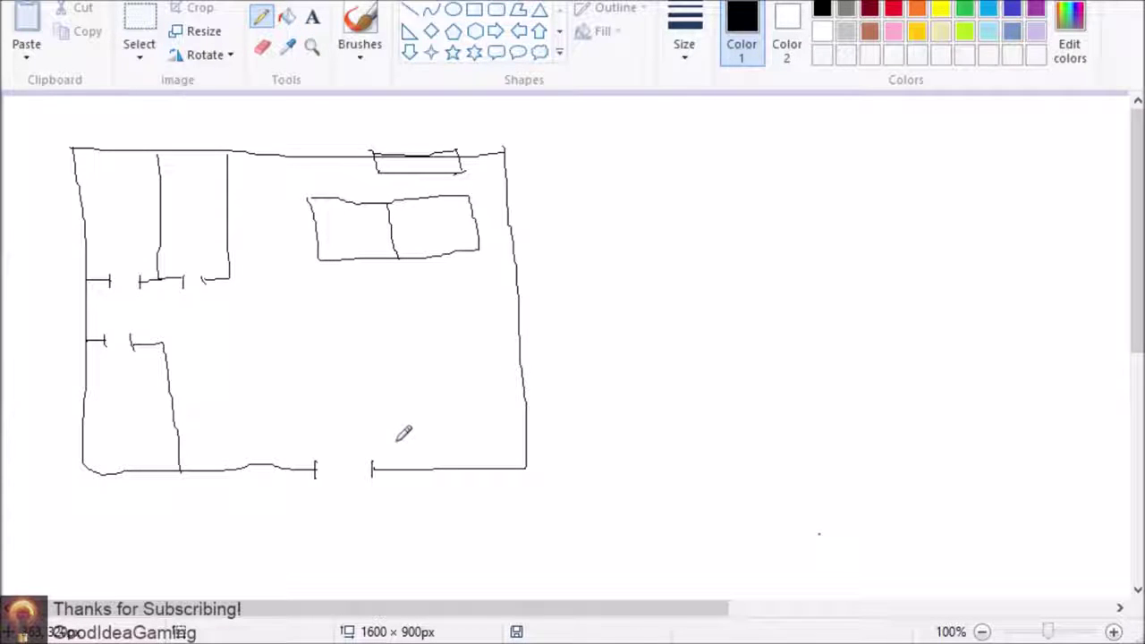
pyautogui.moveTo(397, 439)
pyautogui.mouseDown()
pyautogui.moveTo(493, 435)
pyautogui.moveTo(490, 421)
pyautogui.moveTo(395, 442)
pyautogui.mouseUp()
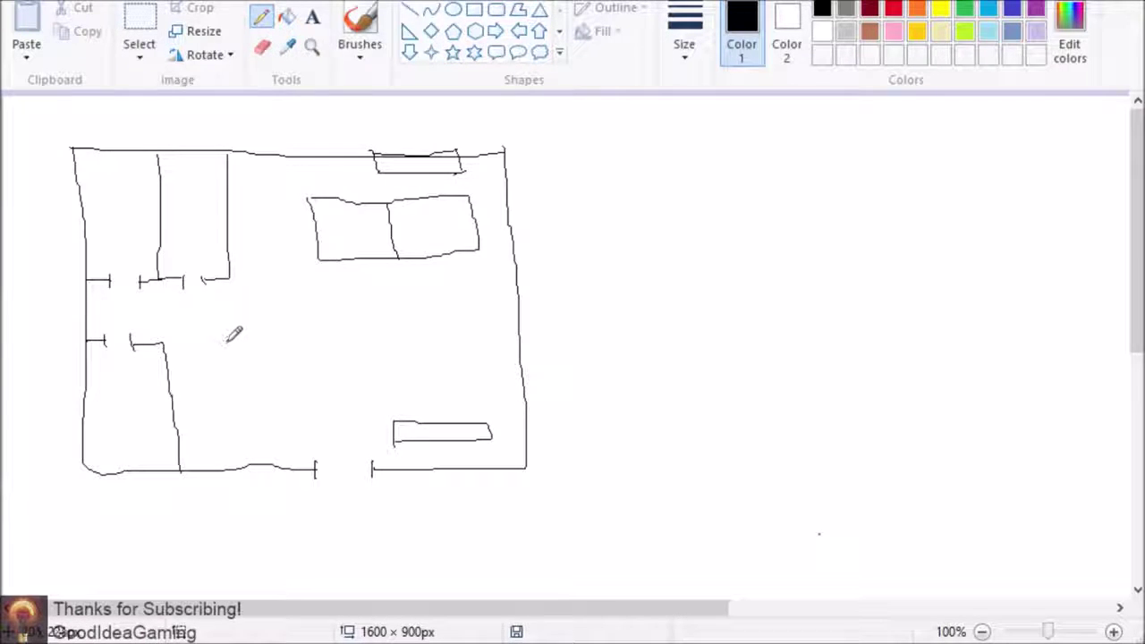
pyautogui.moveTo(222, 339)
pyautogui.mouseDown()
pyautogui.moveTo(234, 428)
pyautogui.moveTo(288, 424)
pyautogui.moveTo(288, 356)
pyautogui.moveTo(280, 326)
pyautogui.moveTo(226, 329)
pyautogui.moveTo(228, 363)
pyautogui.moveTo(280, 359)
pyautogui.mouseUp()
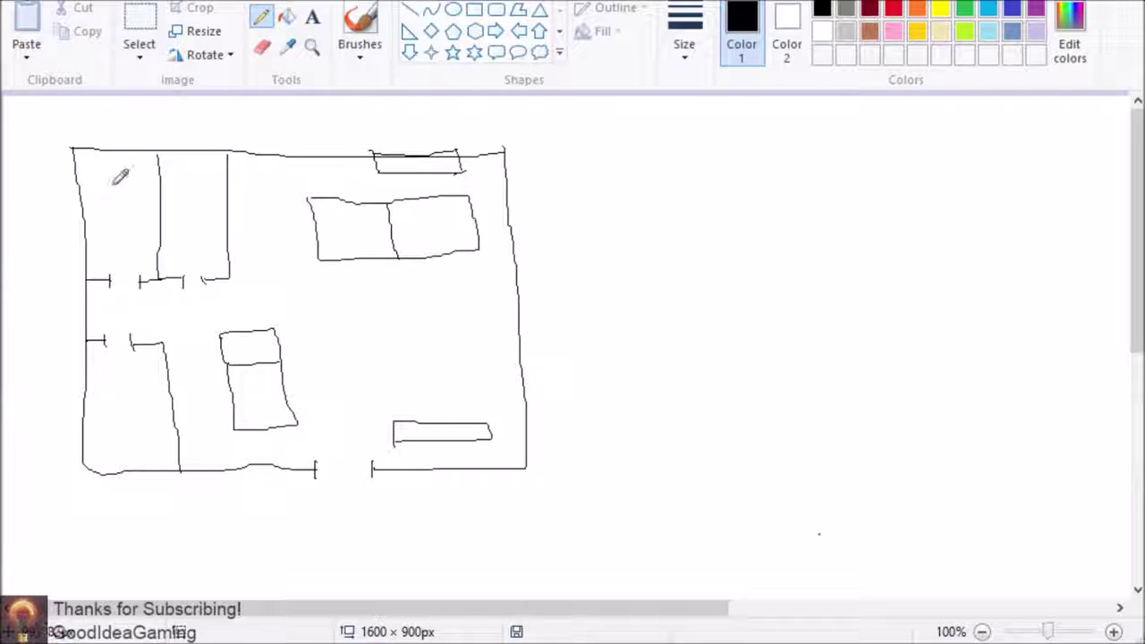
# Draw a stick figure in the top-left room and add hair strokes around its head
pyautogui.moveTo(114, 185)
pyautogui.mouseDown()
pyautogui.moveTo(137, 212)
pyautogui.moveTo(122, 183)
pyautogui.moveTo(125, 242)
pyautogui.moveTo(114, 238)
pyautogui.moveTo(134, 236)
pyautogui.moveTo(101, 262)
pyautogui.moveTo(142, 257)
pyautogui.mouseUp()
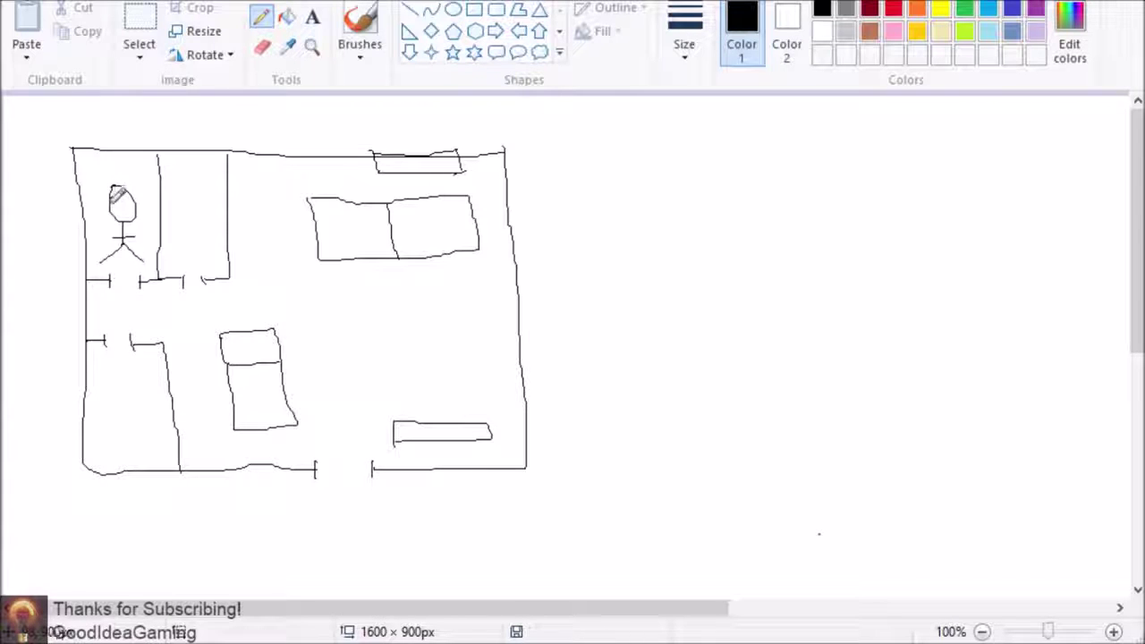
pyautogui.moveTo(112, 199)
pyautogui.mouseDown()
pyautogui.moveTo(95, 202)
pyautogui.moveTo(103, 183)
pyautogui.moveTo(149, 191)
pyautogui.mouseUp()
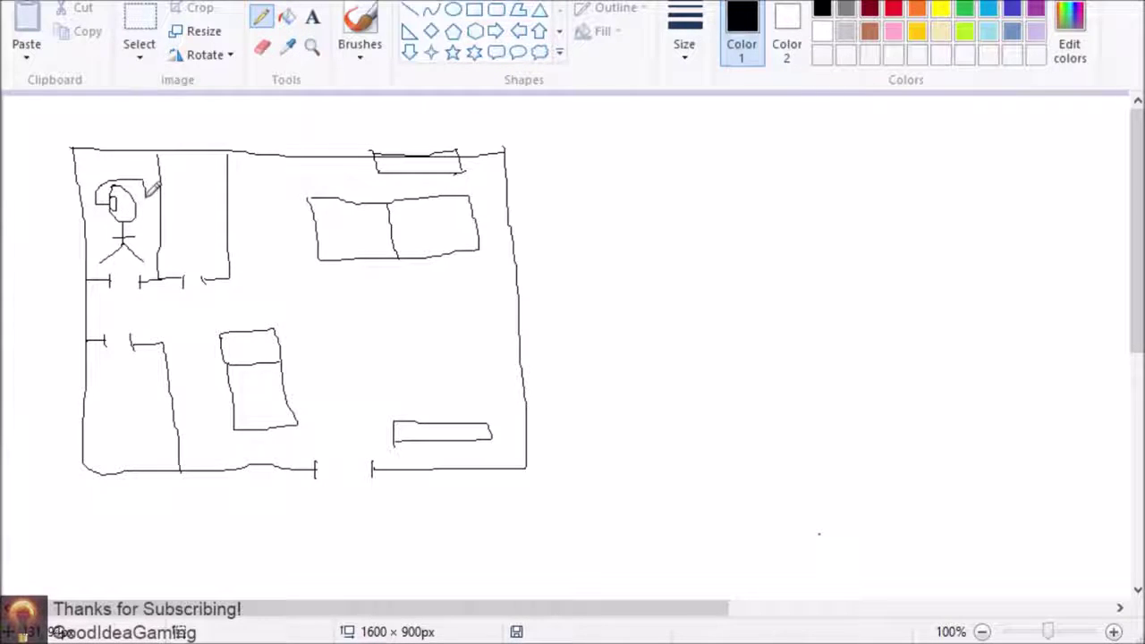
pyautogui.moveTo(134, 194)
pyautogui.mouseDown()
pyautogui.moveTo(145, 208)
pyautogui.moveTo(127, 204)
pyautogui.mouseUp()
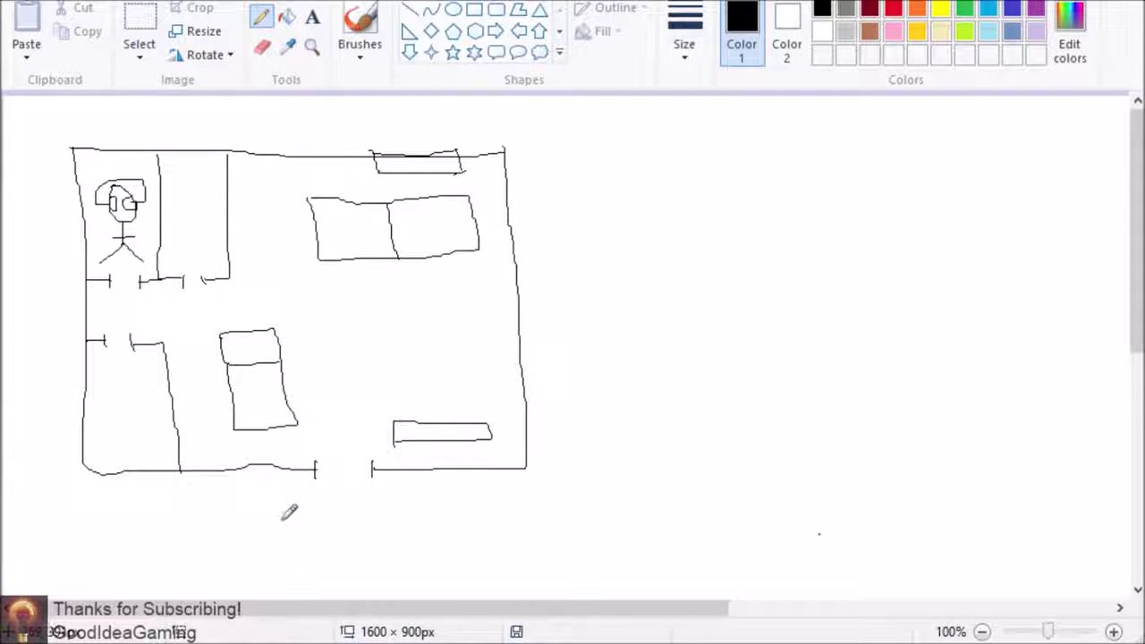
# Draw wavy path lines from outside the apartment through the main room toward the left hallway
pyautogui.moveTo(199, 502)
pyautogui.mouseDown()
pyautogui.moveTo(87, 502)
pyautogui.moveTo(54, 484)
pyautogui.moveTo(38, 440)
pyautogui.moveTo(50, 367)
pyautogui.moveTo(34, 137)
pyautogui.moveTo(64, 117)
pyautogui.moveTo(388, 96)
pyautogui.moveTo(407, 103)
pyautogui.moveTo(410, 128)
pyautogui.moveTo(397, 131)
pyautogui.moveTo(428, 130)
pyautogui.mouseUp()
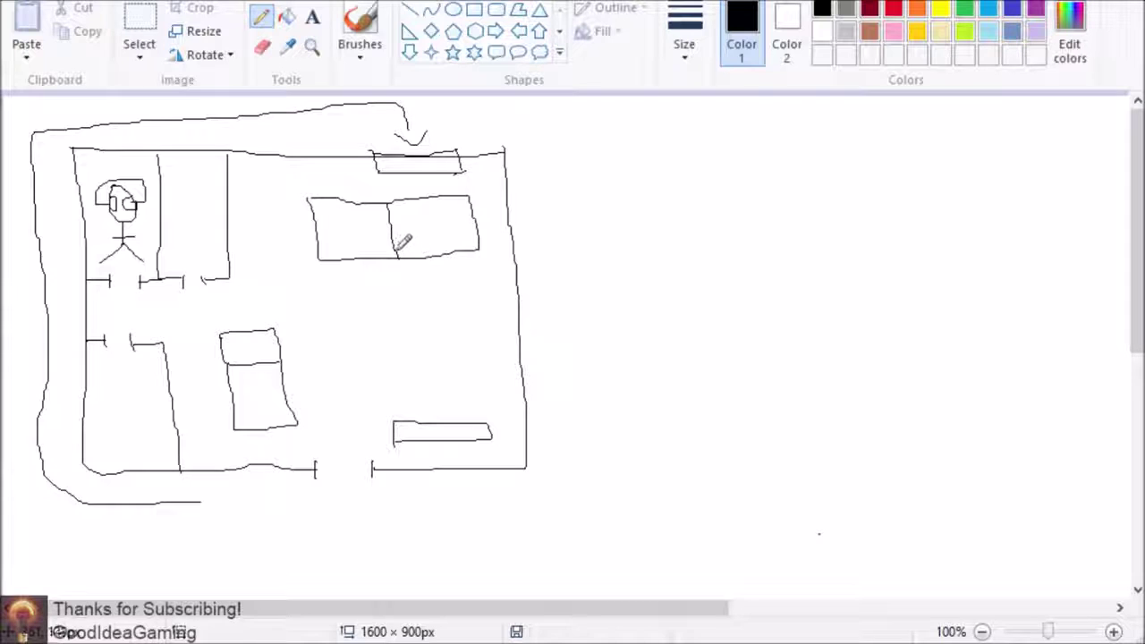
pyautogui.moveTo(405, 248)
pyautogui.mouseDown()
pyautogui.moveTo(441, 247)
pyautogui.moveTo(422, 283)
pyautogui.moveTo(424, 303)
pyautogui.moveTo(461, 344)
pyautogui.moveTo(434, 386)
pyautogui.moveTo(453, 425)
pyautogui.moveTo(408, 420)
pyautogui.moveTo(371, 384)
pyautogui.moveTo(371, 332)
pyautogui.moveTo(275, 317)
pyautogui.moveTo(287, 367)
pyautogui.mouseUp()
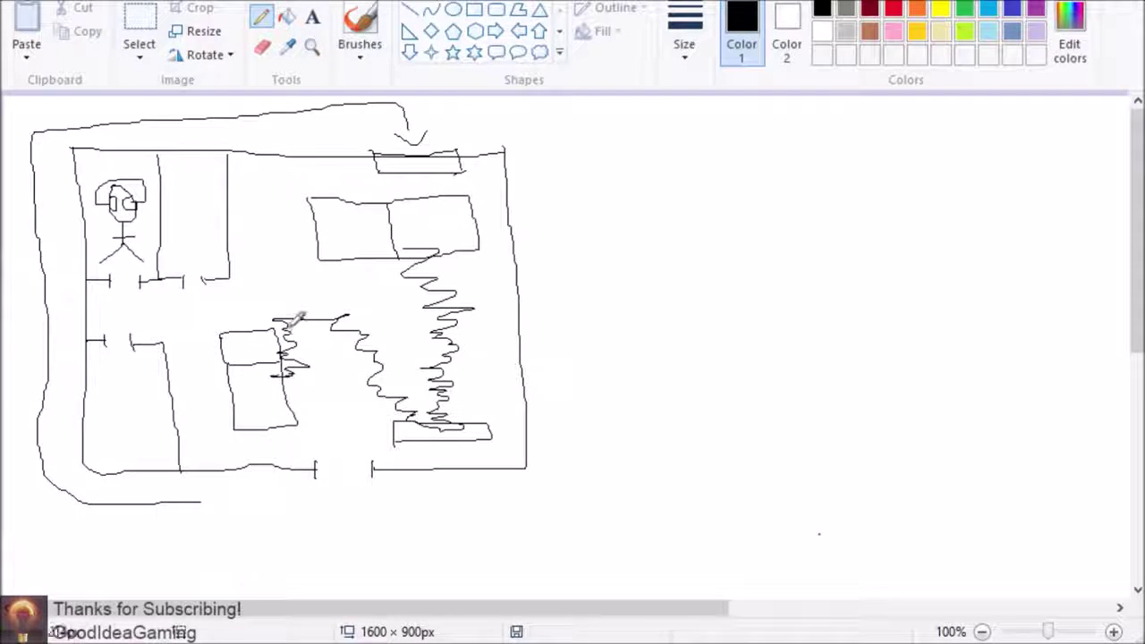
pyautogui.moveTo(275, 317)
pyautogui.mouseDown()
pyautogui.moveTo(203, 301)
pyautogui.moveTo(200, 233)
pyautogui.moveTo(222, 267)
pyautogui.moveTo(196, 280)
pyautogui.moveTo(199, 240)
pyautogui.moveTo(205, 268)
pyautogui.moveTo(192, 301)
pyautogui.moveTo(225, 315)
pyautogui.moveTo(298, 307)
pyautogui.moveTo(352, 320)
pyautogui.moveTo(469, 295)
pyautogui.moveTo(476, 270)
pyautogui.moveTo(455, 262)
pyautogui.moveTo(423, 217)
pyautogui.moveTo(414, 149)
pyautogui.moveTo(495, 115)
pyautogui.moveTo(460, 150)
pyautogui.mouseUp()
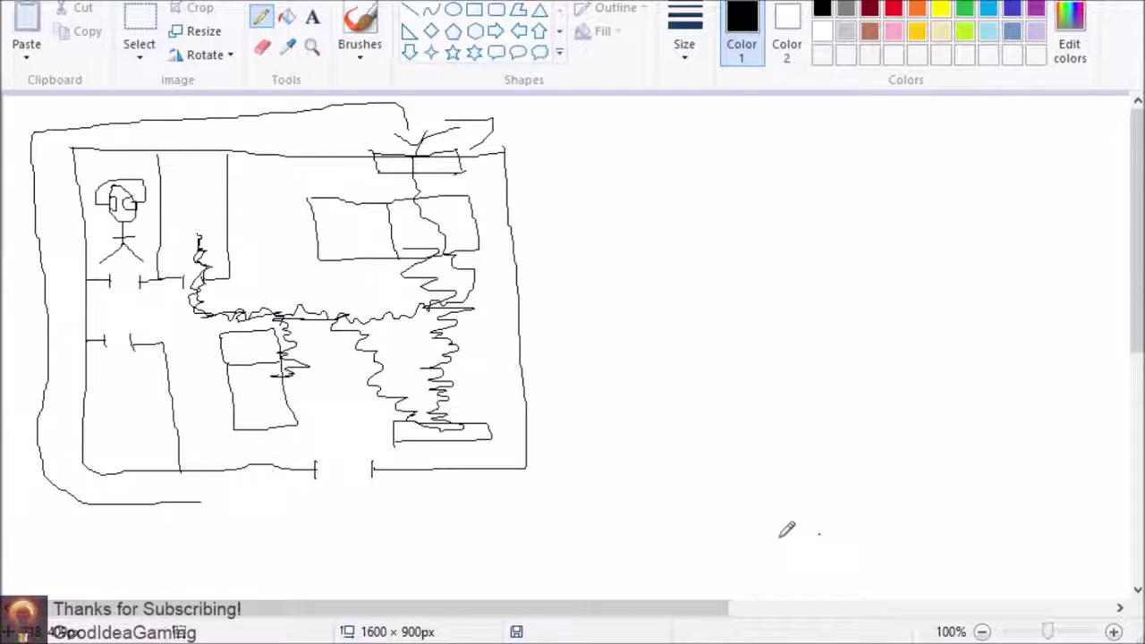
# Draw the police car body with two wheels and a small roof shape
pyautogui.moveTo(641, 469); pyautogui.dragTo(640, 528)
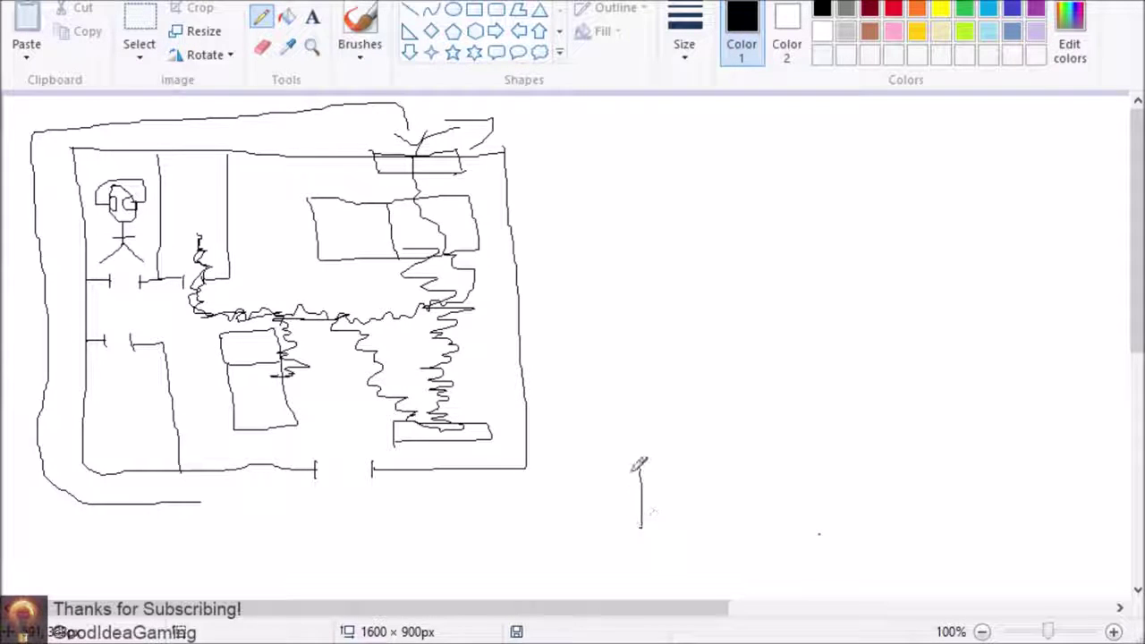
pyautogui.moveTo(640, 475); pyautogui.dragTo(776, 474)
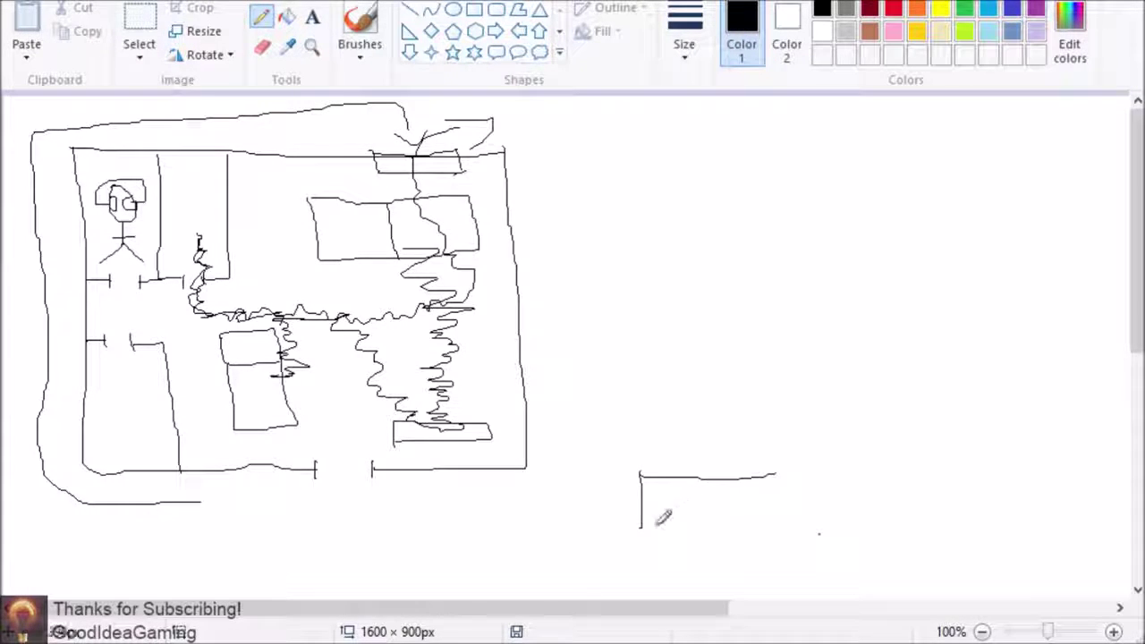
pyautogui.moveTo(641, 528)
pyautogui.mouseDown()
pyautogui.moveTo(785, 525)
pyautogui.moveTo(798, 497)
pyautogui.moveTo(778, 474)
pyautogui.mouseUp()
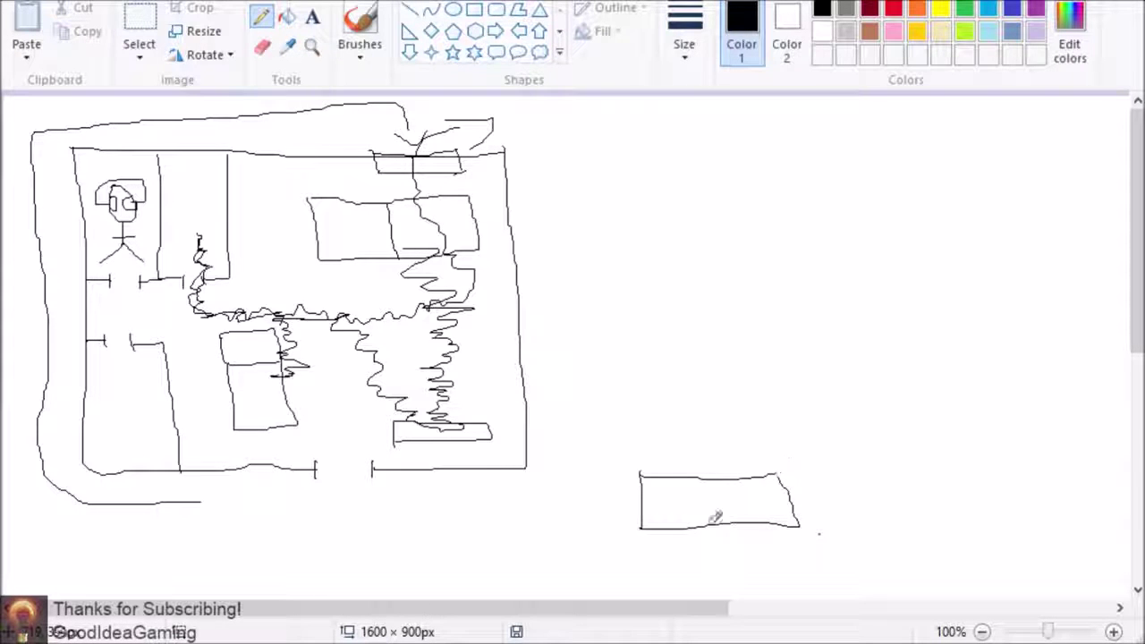
pyautogui.moveTo(681, 532)
pyautogui.mouseDown()
pyautogui.moveTo(672, 561)
pyautogui.moveTo(673, 528)
pyautogui.mouseUp()
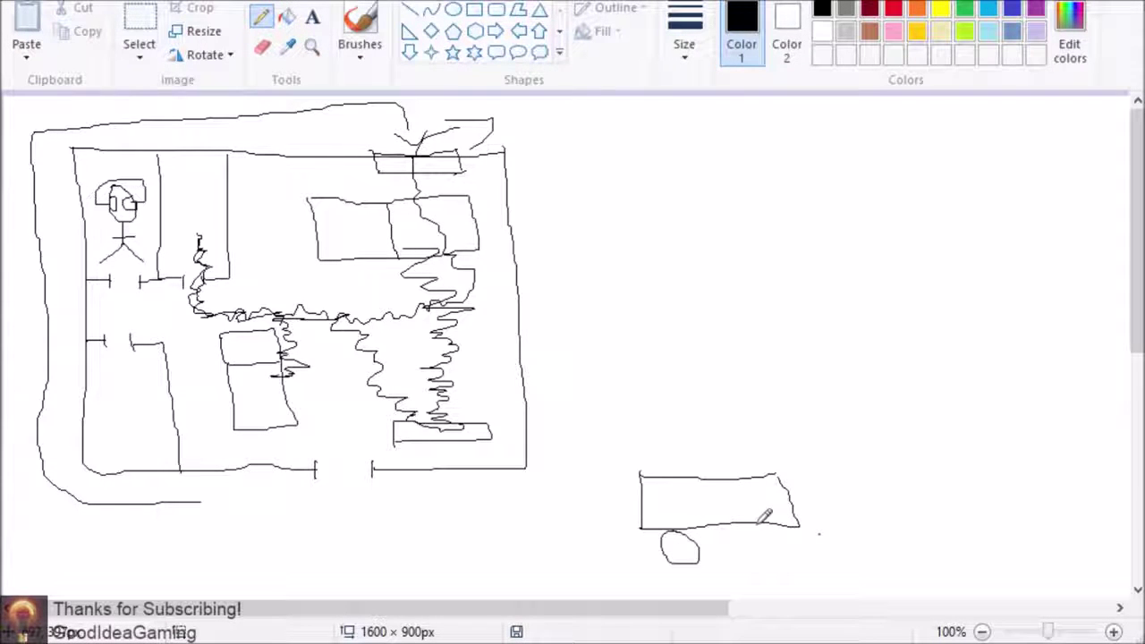
pyautogui.moveTo(761, 524)
pyautogui.mouseDown()
pyautogui.moveTo(726, 536)
pyautogui.moveTo(746, 558)
pyautogui.moveTo(763, 528)
pyautogui.mouseUp()
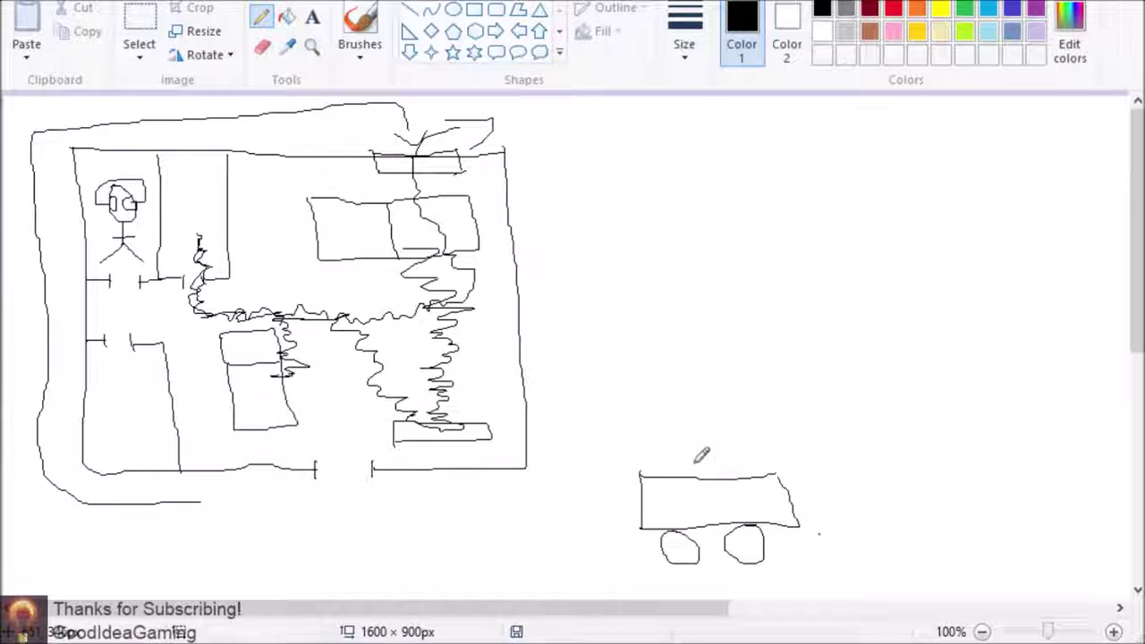
pyautogui.moveTo(710, 477)
pyautogui.mouseDown()
pyautogui.moveTo(711, 465)
pyautogui.moveTo(733, 474)
pyautogui.mouseUp()
# Write 'Police' on the car and draw its route toward the house
pyautogui.moveTo(655, 499)
pyautogui.mouseDown()
pyautogui.moveTo(666, 512)
pyautogui.moveTo(662, 494)
pyautogui.moveTo(685, 512)
pyautogui.moveTo(731, 517)
pyautogui.moveTo(757, 494)
pyautogui.moveTo(762, 517)
pyautogui.mouseUp()
pyautogui.click(713, 494)
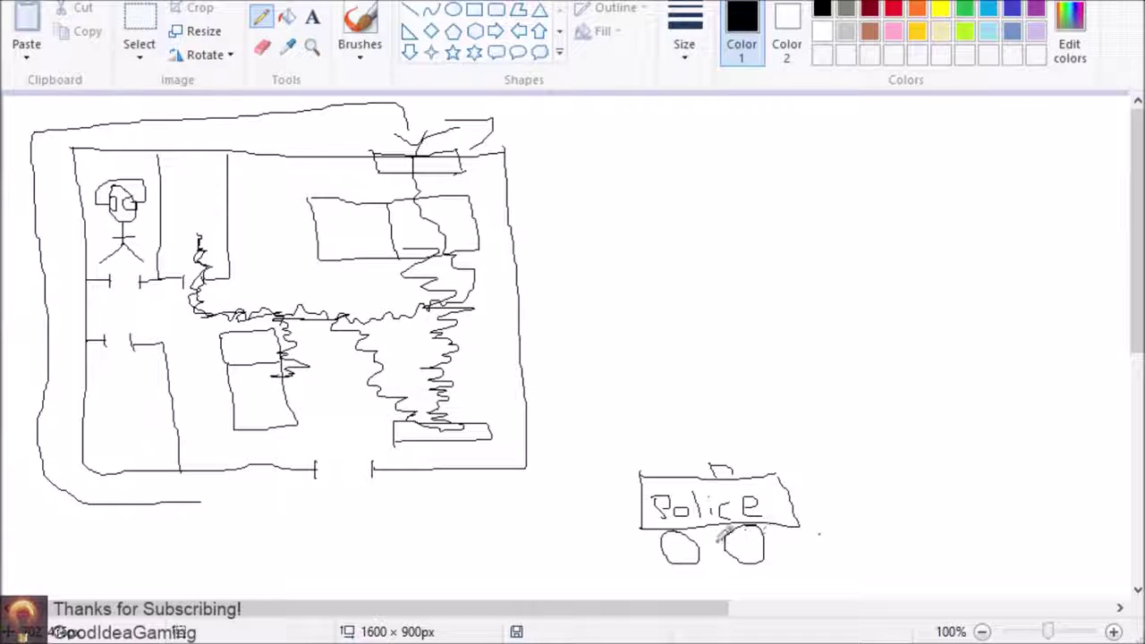
pyautogui.moveTo(642, 507)
pyautogui.mouseDown()
pyautogui.moveTo(423, 524)
pyautogui.moveTo(385, 526)
pyautogui.moveTo(382, 513)
pyautogui.moveTo(360, 528)
pyautogui.moveTo(413, 535)
pyautogui.moveTo(380, 509)
pyautogui.moveTo(373, 524)
pyautogui.moveTo(349, 510)
pyautogui.moveTo(336, 365)
pyautogui.moveTo(286, 318)
pyautogui.moveTo(183, 317)
pyautogui.moveTo(186, 304)
pyautogui.moveTo(158, 320)
pyautogui.moveTo(201, 339)
pyautogui.mouseUp()
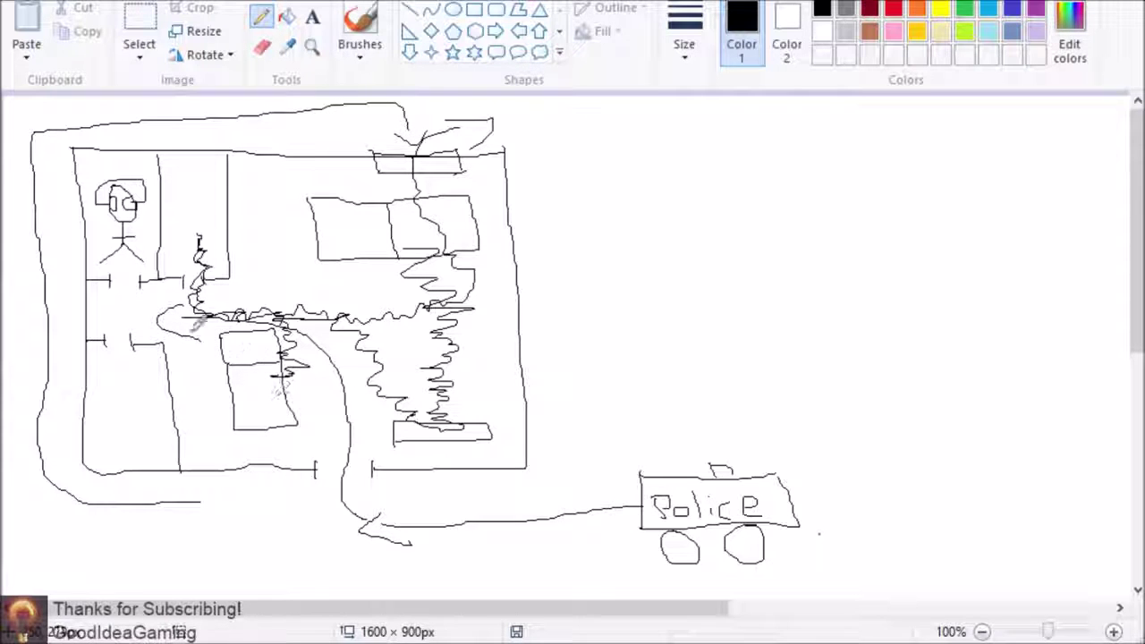
# Draw an X in the left room
pyautogui.moveTo(115, 297); pyautogui.dragTo(168, 338)
pyautogui.moveTo(127, 336); pyautogui.dragTo(162, 300)
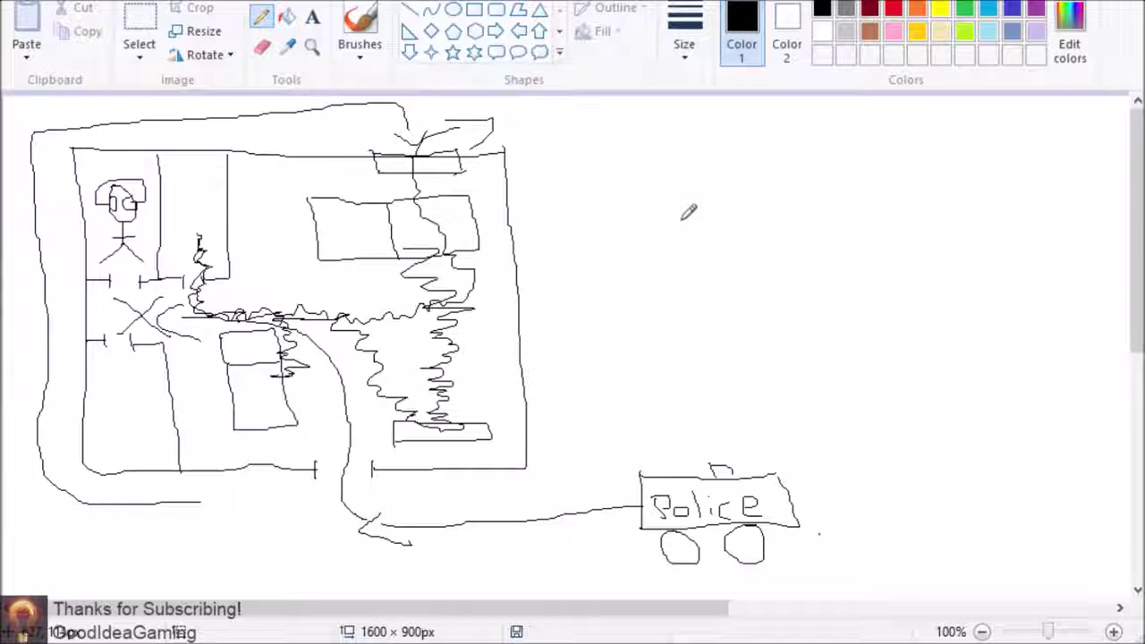
# Draw the first three officer stick figures, giving the second one left and right arms
pyautogui.moveTo(677, 204)
pyautogui.mouseDown()
pyautogui.moveTo(682, 243)
pyautogui.moveTo(678, 292)
pyautogui.moveTo(659, 284)
pyautogui.moveTo(709, 272)
pyautogui.moveTo(687, 294)
pyautogui.moveTo(708, 313)
pyautogui.moveTo(679, 295)
pyautogui.moveTo(659, 316)
pyautogui.mouseUp()
pyautogui.moveTo(800, 242)
pyautogui.mouseDown()
pyautogui.moveTo(822, 284)
pyautogui.moveTo(784, 247)
pyautogui.moveTo(807, 330)
pyautogui.moveTo(785, 325)
pyautogui.moveTo(823, 320)
pyautogui.moveTo(822, 339)
pyautogui.moveTo(807, 342)
pyautogui.moveTo(834, 374)
pyautogui.moveTo(805, 352)
pyautogui.moveTo(780, 369)
pyautogui.mouseUp()
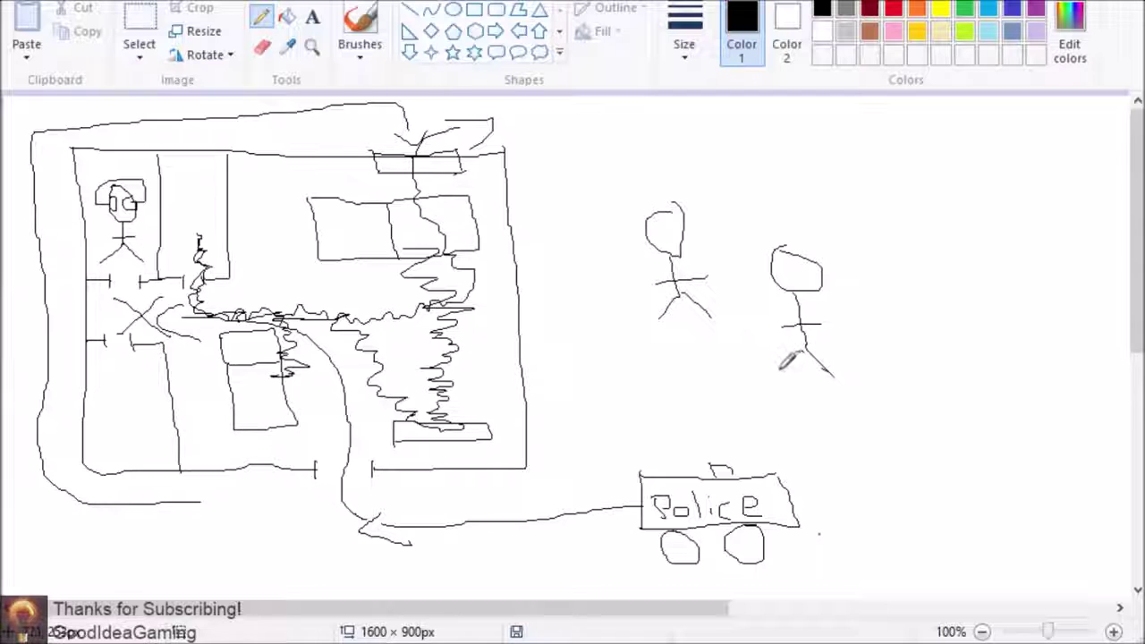
pyautogui.moveTo(905, 202)
pyautogui.mouseDown()
pyautogui.moveTo(897, 251)
pyautogui.moveTo(907, 206)
pyautogui.mouseUp()
pyautogui.moveTo(898, 260)
pyautogui.mouseDown()
pyautogui.moveTo(899, 300)
pyautogui.moveTo(913, 285)
pyautogui.moveTo(935, 327)
pyautogui.moveTo(883, 328)
pyautogui.mouseUp()
pyautogui.moveTo(767, 253); pyautogui.dragTo(750, 291)
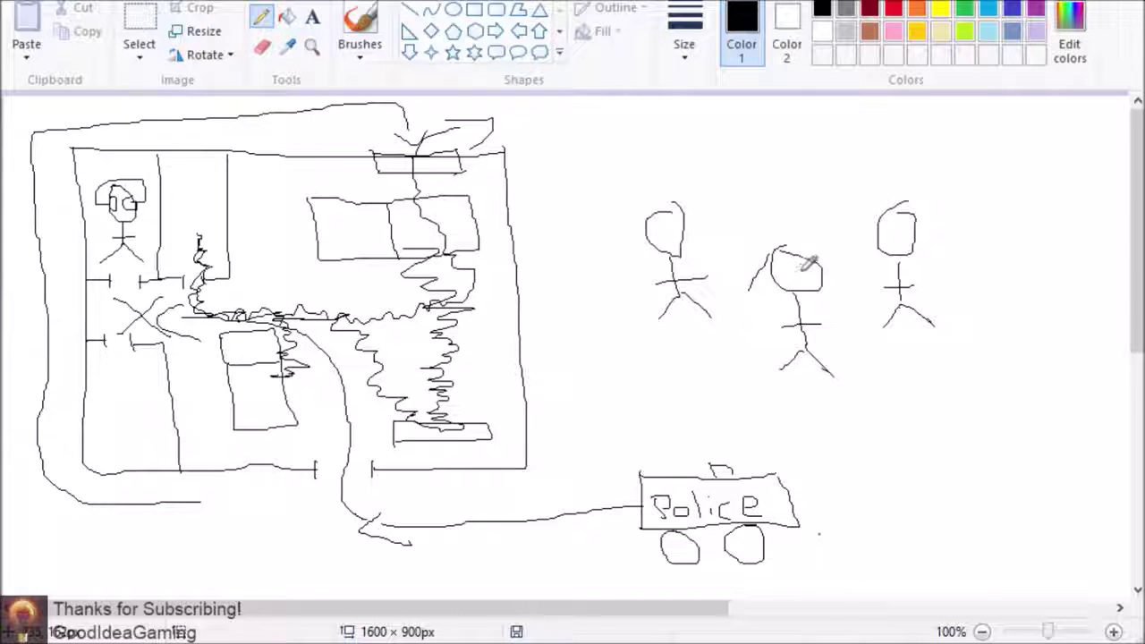
pyautogui.moveTo(808, 257); pyautogui.dragTo(852, 280)
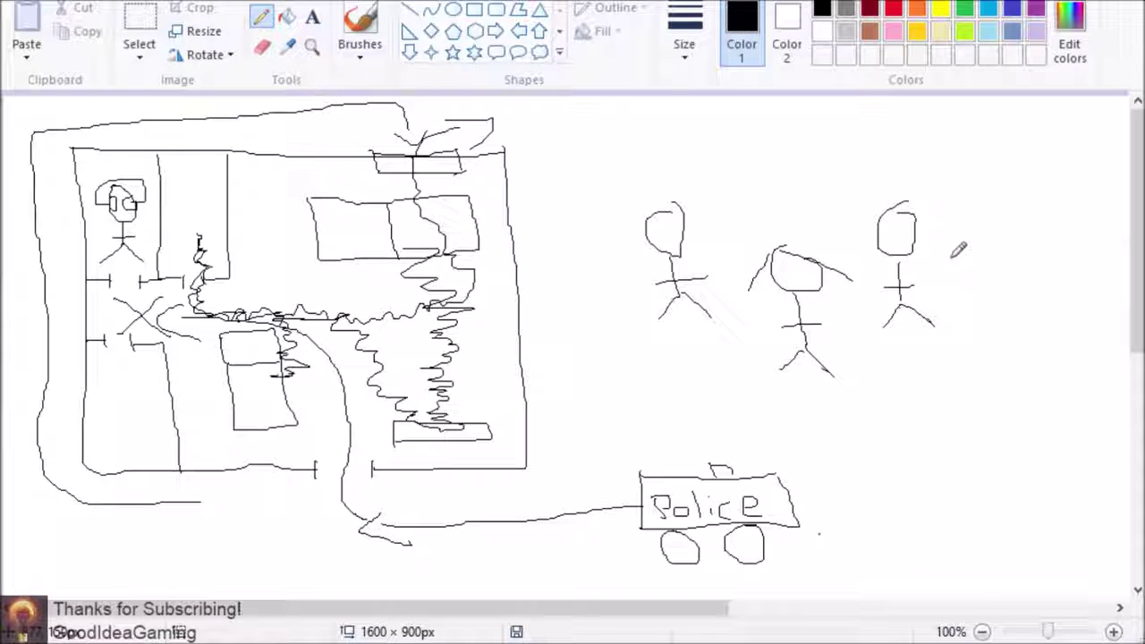
# Draw the fourth officer with an oval head, body and arms
pyautogui.moveTo(1000, 254)
pyautogui.mouseDown()
pyautogui.moveTo(1004, 295)
pyautogui.moveTo(1000, 255)
pyautogui.mouseUp()
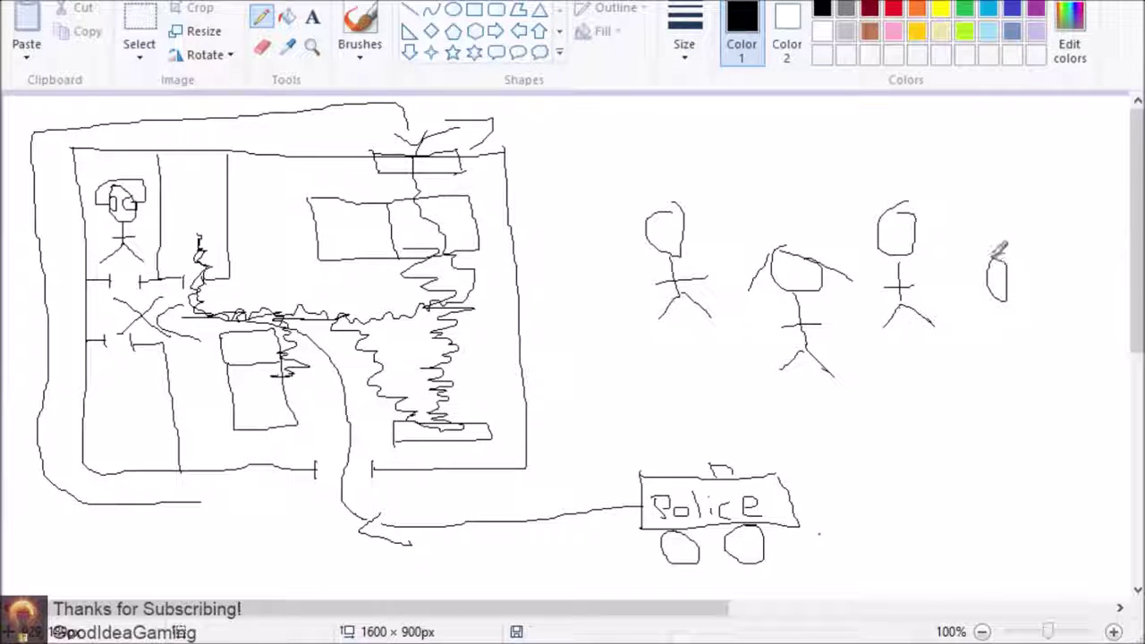
pyautogui.moveTo(1000, 303)
pyautogui.mouseDown()
pyautogui.moveTo(1033, 306)
pyautogui.moveTo(1004, 314)
pyautogui.moveTo(1033, 348)
pyautogui.moveTo(1007, 324)
pyautogui.moveTo(991, 349)
pyautogui.mouseUp()
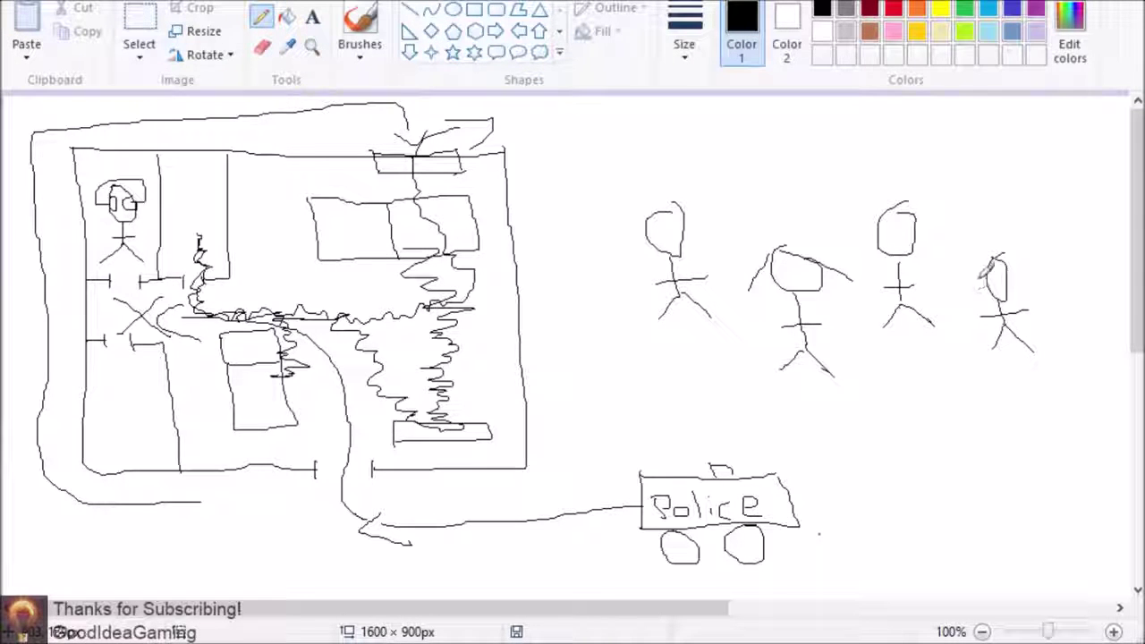
pyautogui.moveTo(995, 257); pyautogui.dragTo(966, 295)
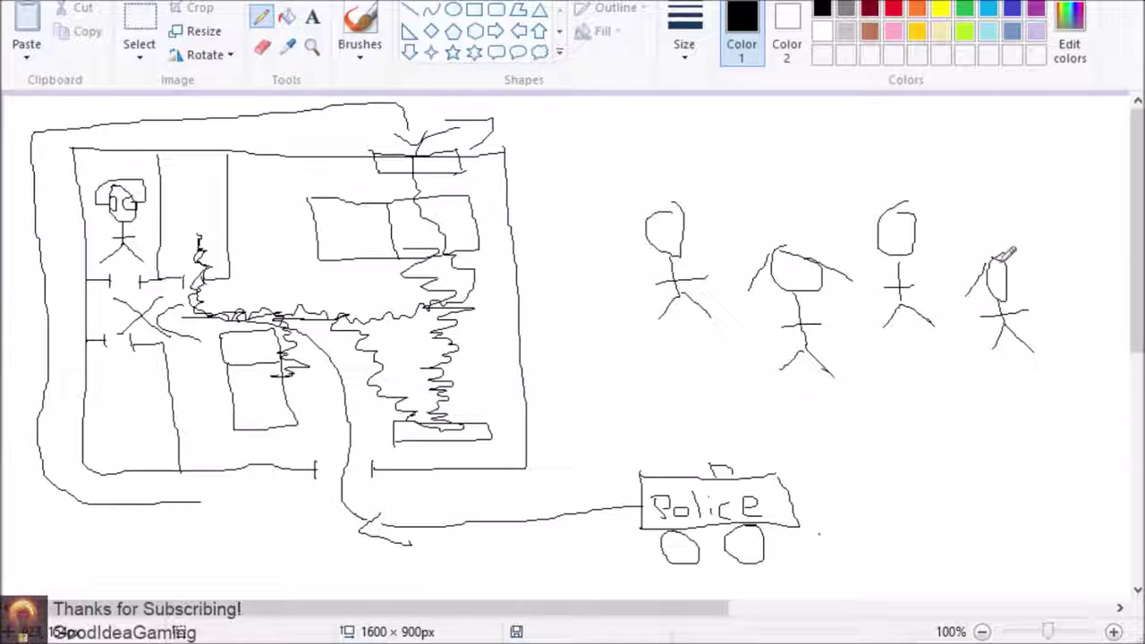
pyautogui.moveTo(1004, 256); pyautogui.dragTo(1047, 280)
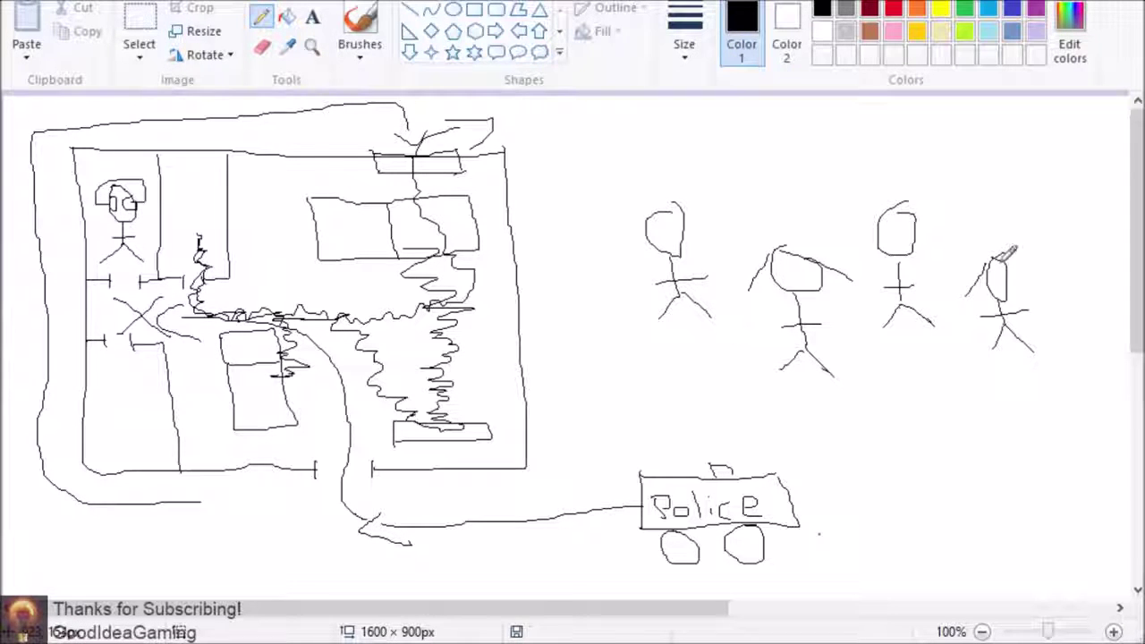
# Rework the fourth stick figure's right arm
pyautogui.moveTo(1004, 257); pyautogui.dragTo(1045, 282)
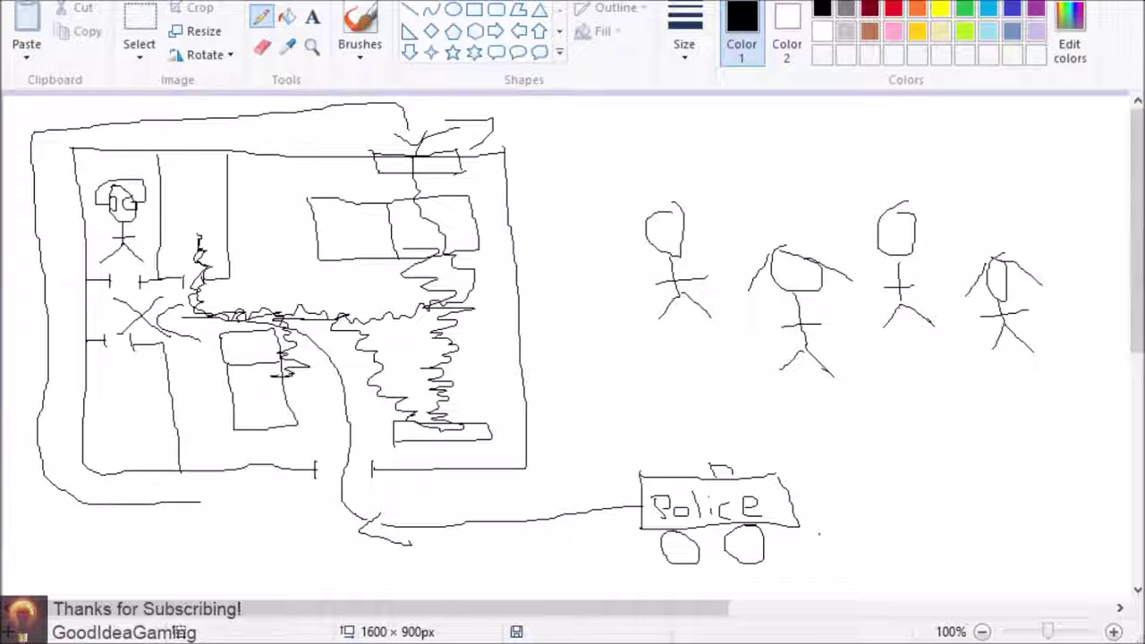
# Draw the fourth stick figure's right arm, undo the first attempt, and redraw it slanting down-right
pyautogui.moveTo(995, 259); pyautogui.dragTo(1044, 283)
pyautogui.hotkey('ctrl', 'z')
pyautogui.moveTo(1007, 253)
pyautogui.mouseDown()
pyautogui.moveTo(1017, 248)
pyautogui.moveTo(1042, 286)
pyautogui.mouseUp()
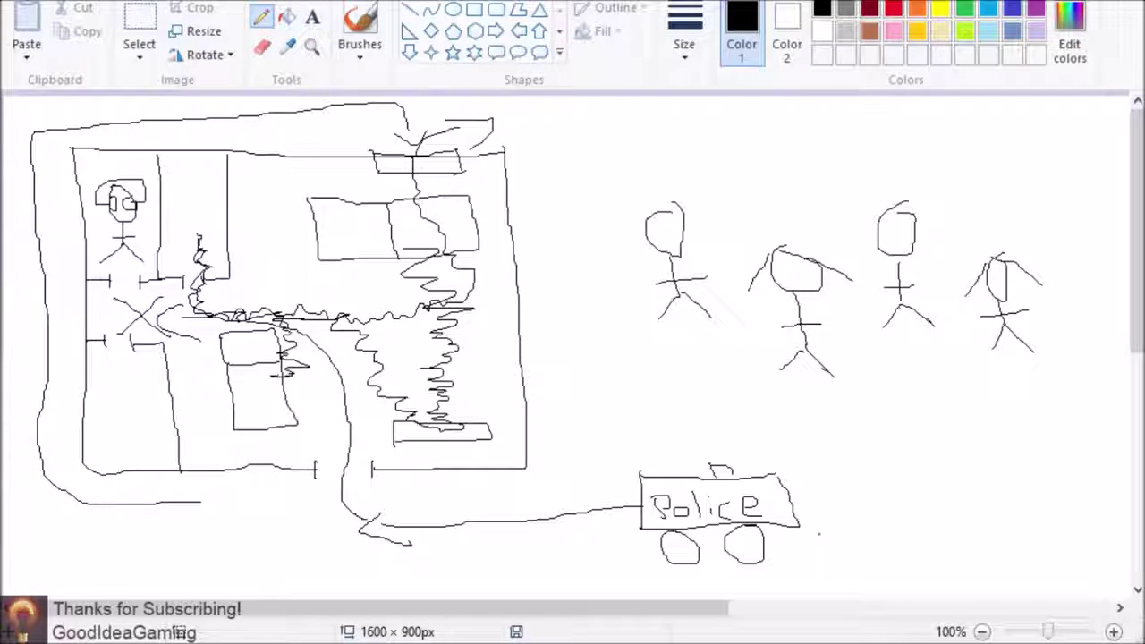